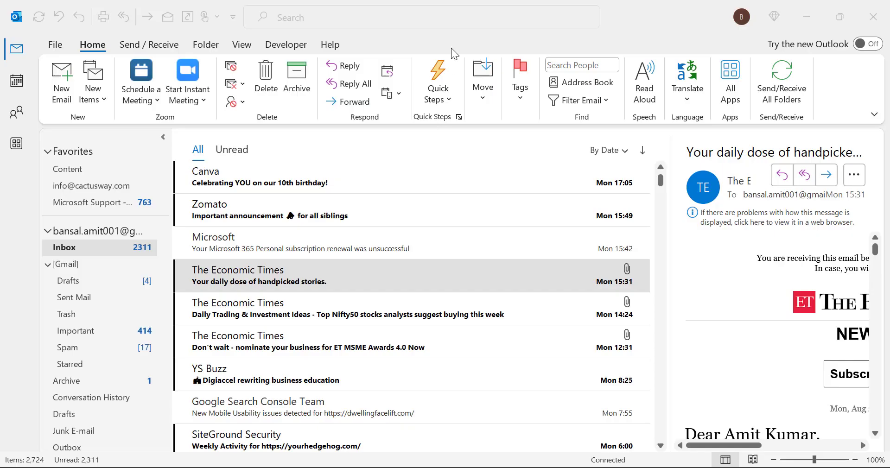
Refresh the Inbox and scroll its messages, grouped under Today and Yesterday
{"action": "left_click", "coordinate": [274, 281]}
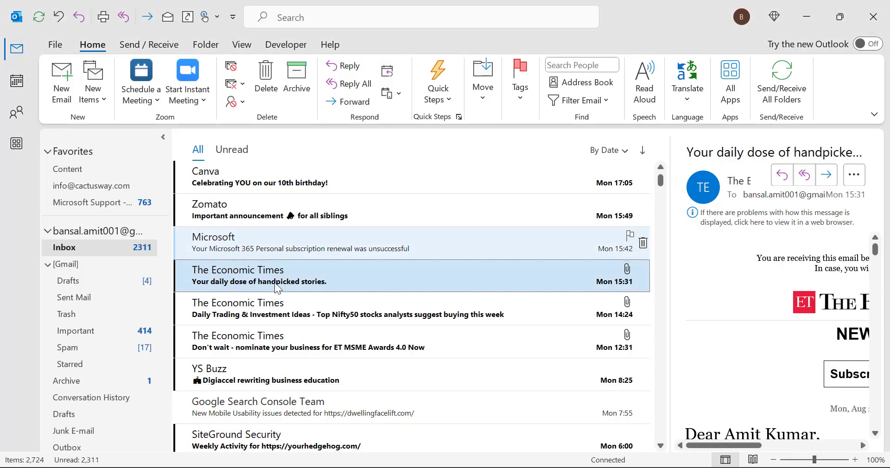
{"action": "left_click", "coordinate": [81, 246]}
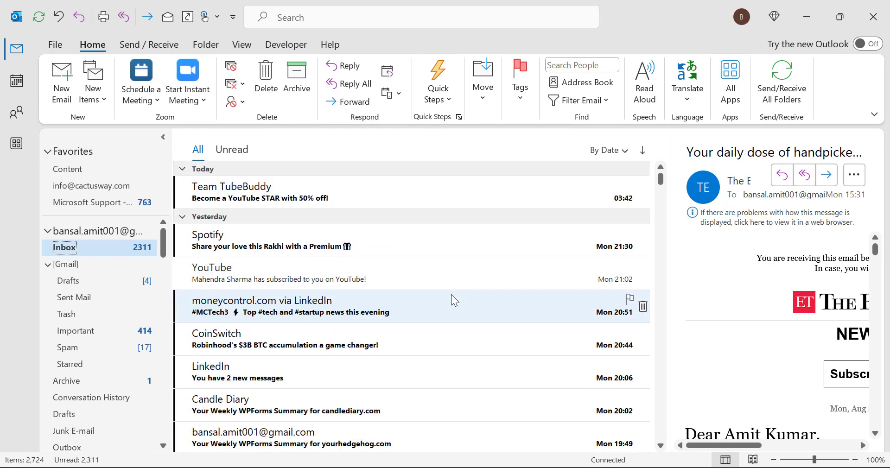
{"action": "scroll", "coordinate": [451, 294], "scroll_direction": "down", "scroll_amount": 3}
{"action": "scroll", "coordinate": [487, 250], "scroll_direction": "down", "scroll_amount": 1}
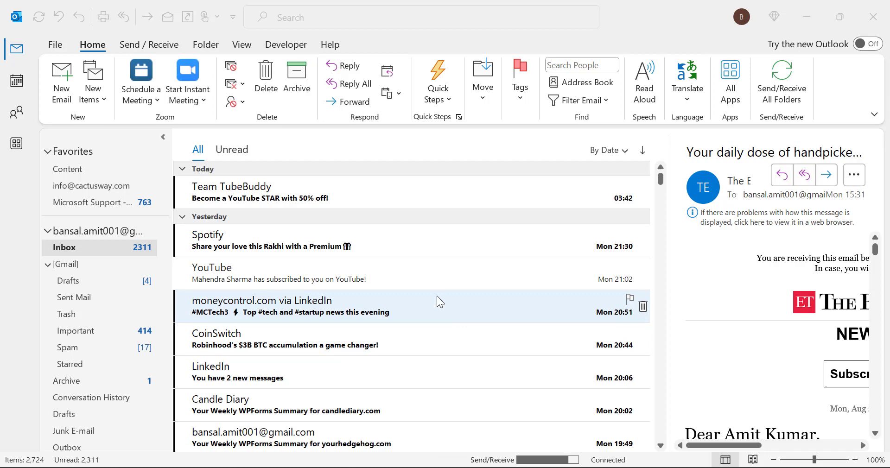
{"action": "left_click", "coordinate": [481, 138]}
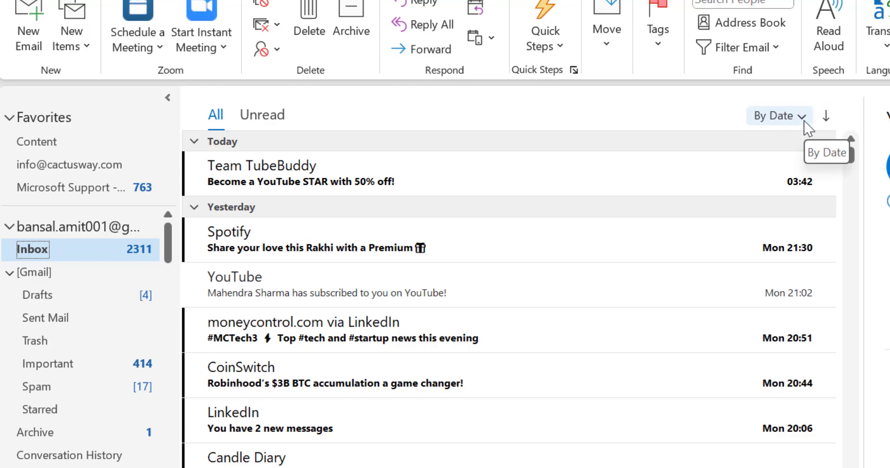
Arrange the Inbox messages by Attachments
{"action": "left_click", "coordinate": [803, 118]}
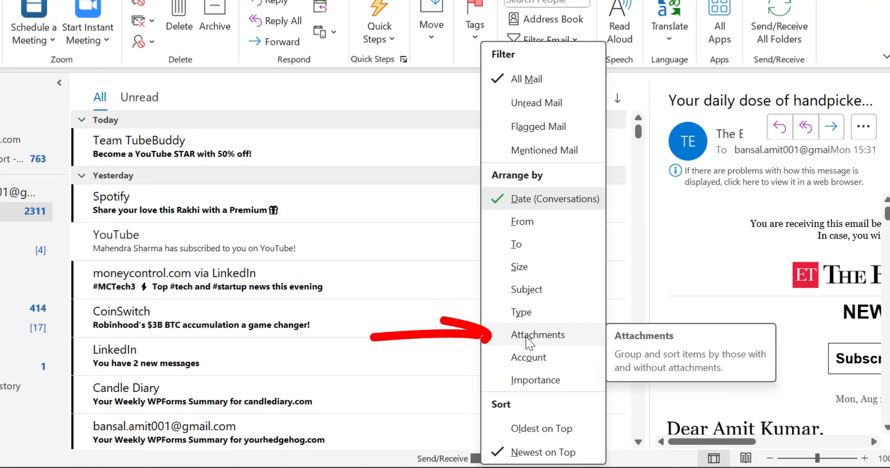
{"action": "key", "text": "Escape"}
{"action": "scroll", "coordinate": [551, 342], "scroll_direction": "down", "scroll_amount": 10}
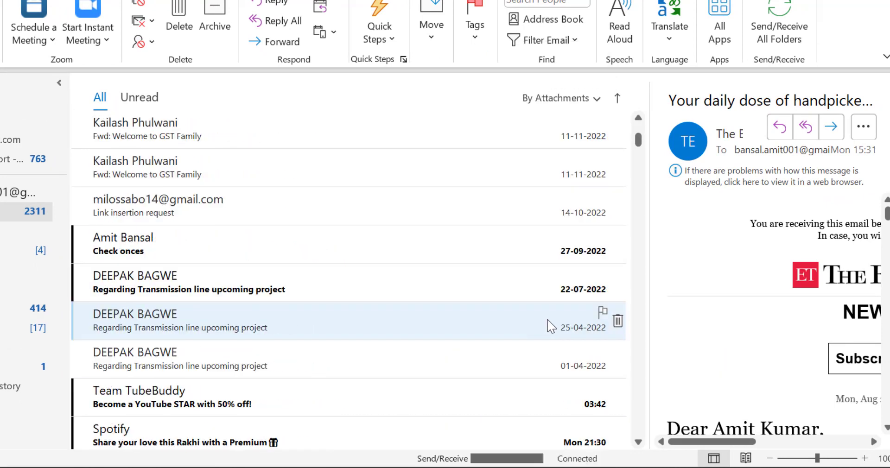
Widen the reading pane, then narrow it back to its original width
{"action": "left_click_drag", "start_coordinate": [638, 139], "coordinate": [639, 119]}
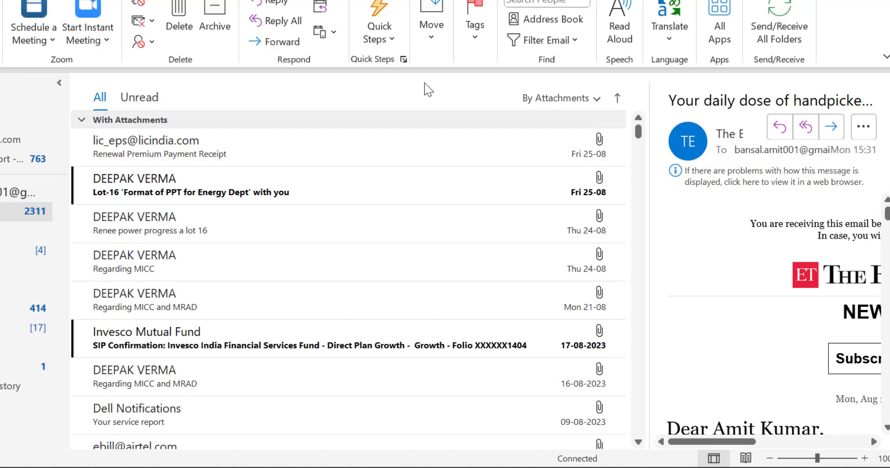
{"action": "mouse_move", "coordinate": [348, 185]}
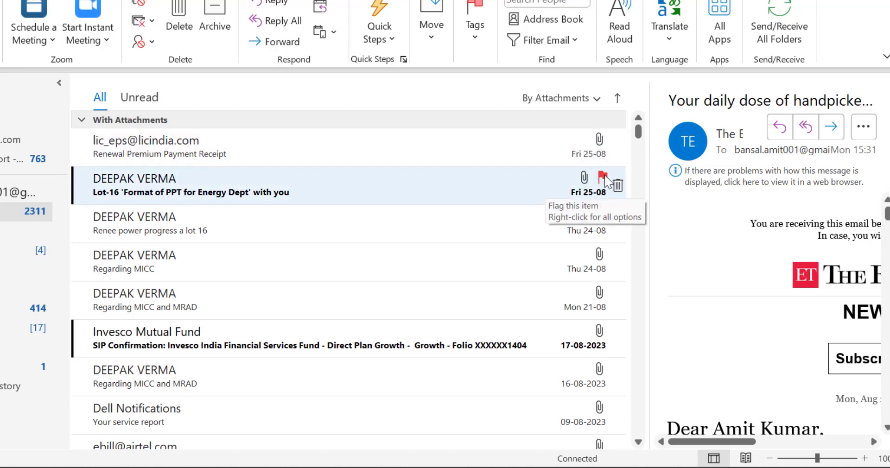
{"action": "left_click_drag", "start_coordinate": [650, 169], "coordinate": [515, 153]}
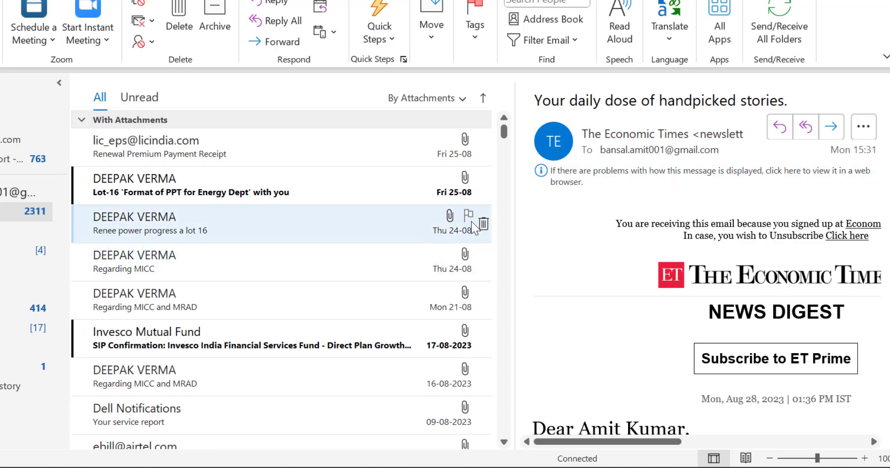
{"action": "left_click_drag", "start_coordinate": [513, 199], "coordinate": [636, 198]}
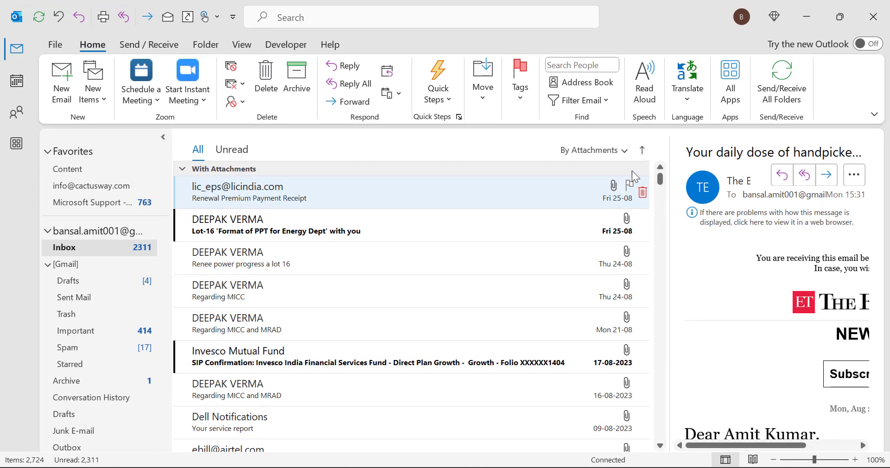
Switch the Inbox arrangement back to Date (Conversations)
{"action": "left_click", "coordinate": [626, 152]}
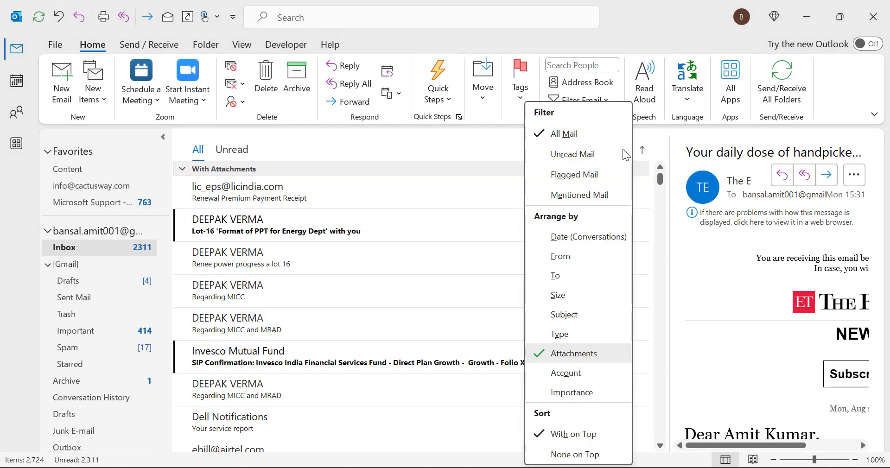
{"action": "left_click", "coordinate": [582, 237]}
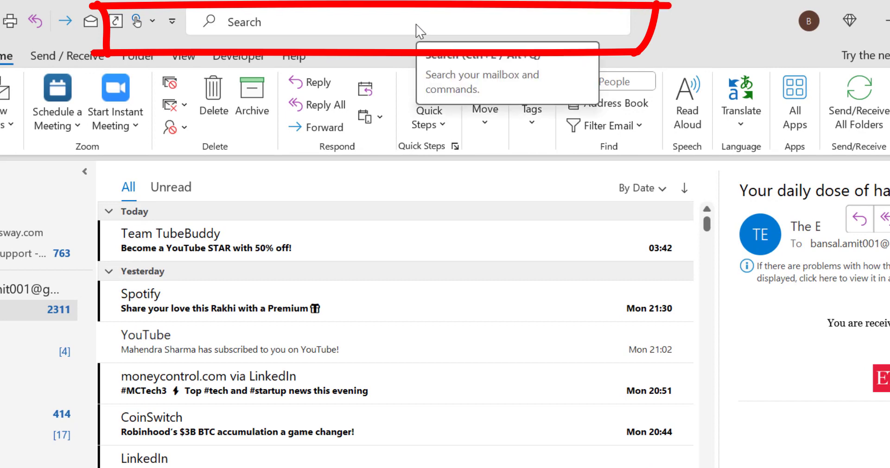
Activate the Search box and keep the Current Mailbox search scope
{"action": "left_click", "coordinate": [321, 24]}
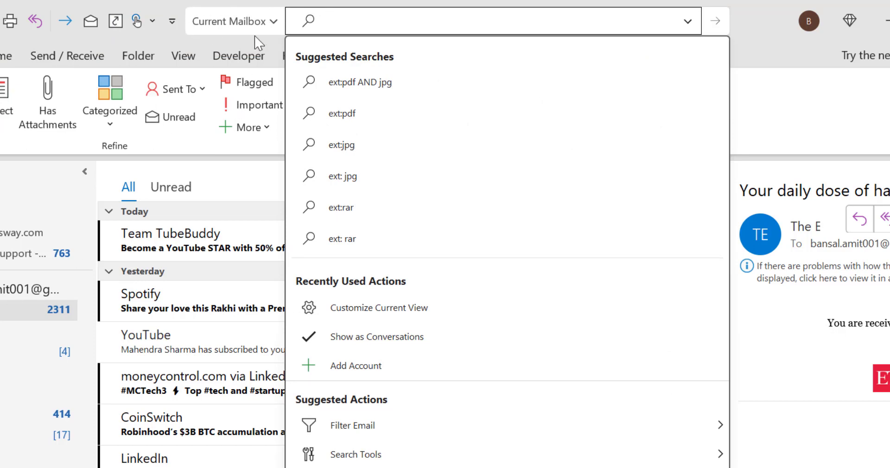
{"action": "left_click", "coordinate": [270, 23]}
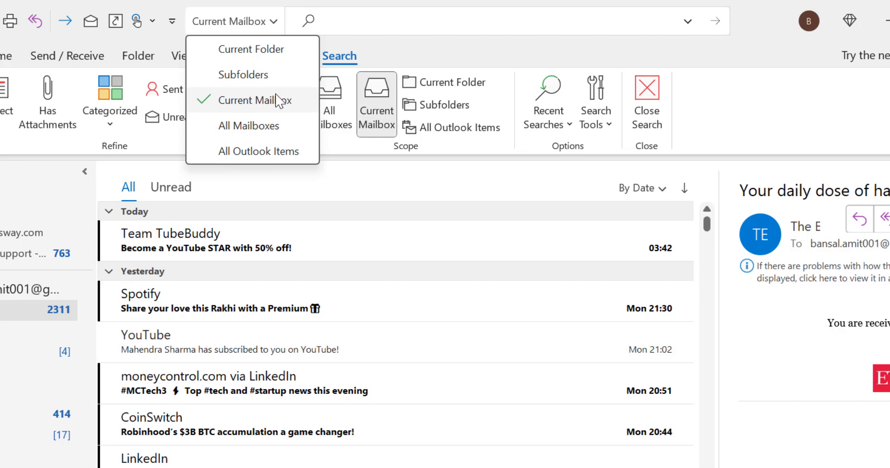
{"action": "left_click", "coordinate": [384, 28]}
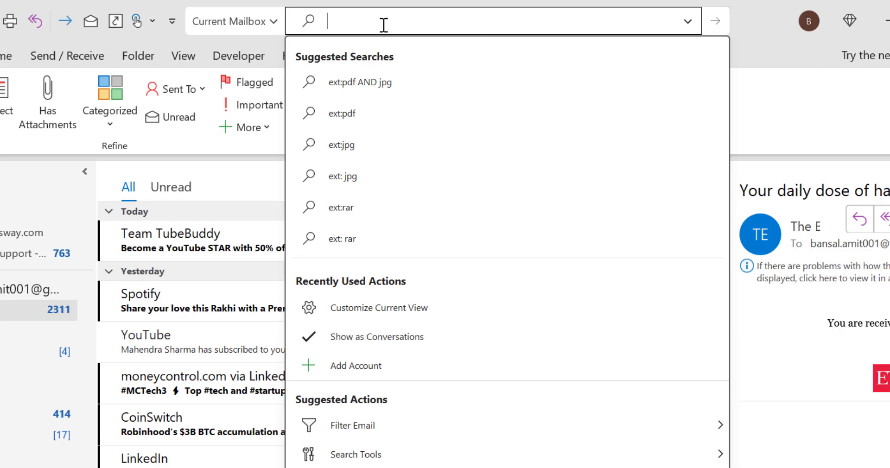
Search the mailbox for ext:pdf and scroll through the PDF-attachment results
{"action": "type", "text": "ex"}
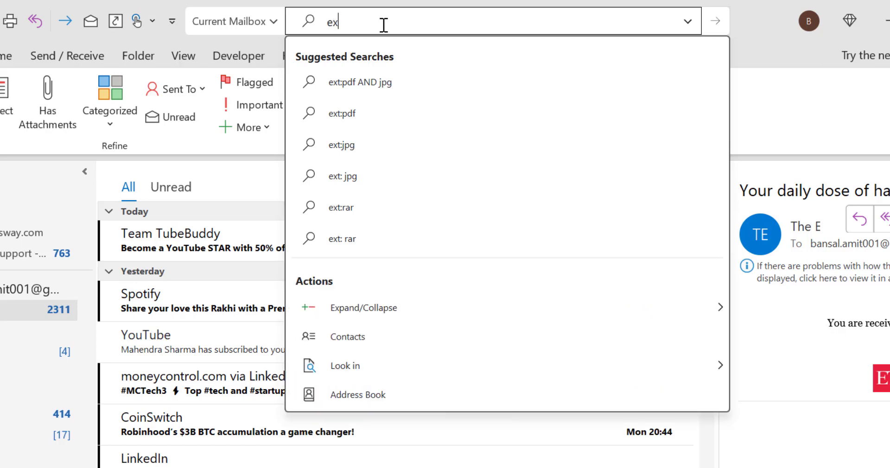
{"action": "type", "text": "t:"}
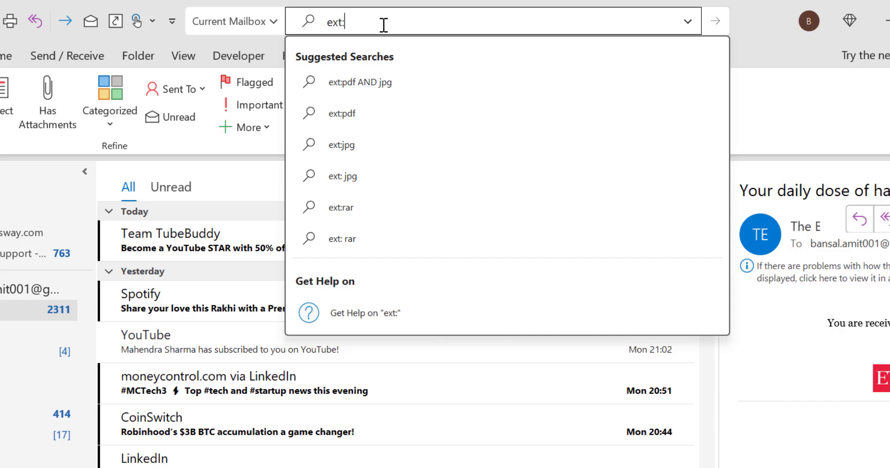
{"action": "type", "text": "pdf"}
{"action": "key", "text": "Return"}
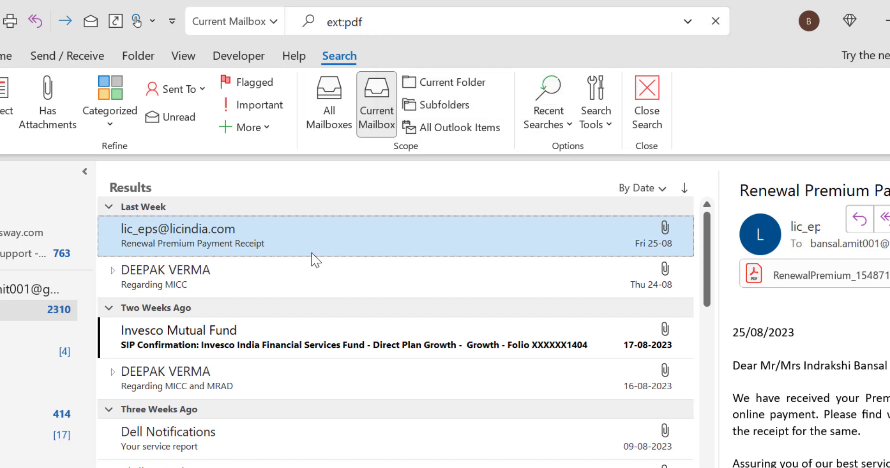
{"action": "scroll", "coordinate": [385, 362], "scroll_direction": "down", "scroll_amount": 3}
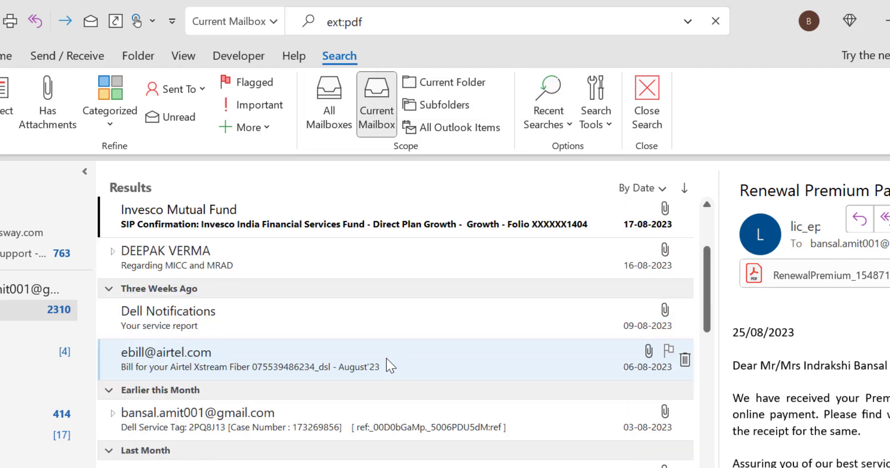
{"action": "scroll", "coordinate": [389, 370], "scroll_direction": "down", "scroll_amount": 3}
{"action": "scroll", "coordinate": [389, 369], "scroll_direction": "up", "scroll_amount": 5}
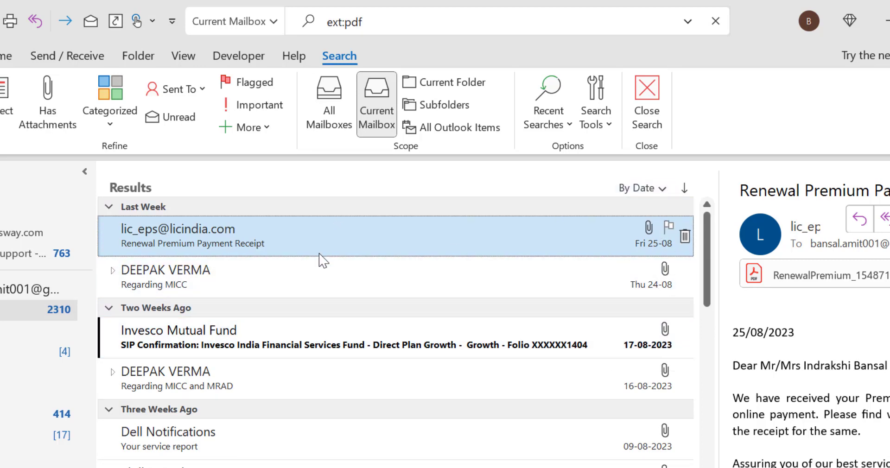
Expand the Regarding MICC conversation and preview the Dell Notifications service report email
{"action": "left_click", "coordinate": [318, 279]}
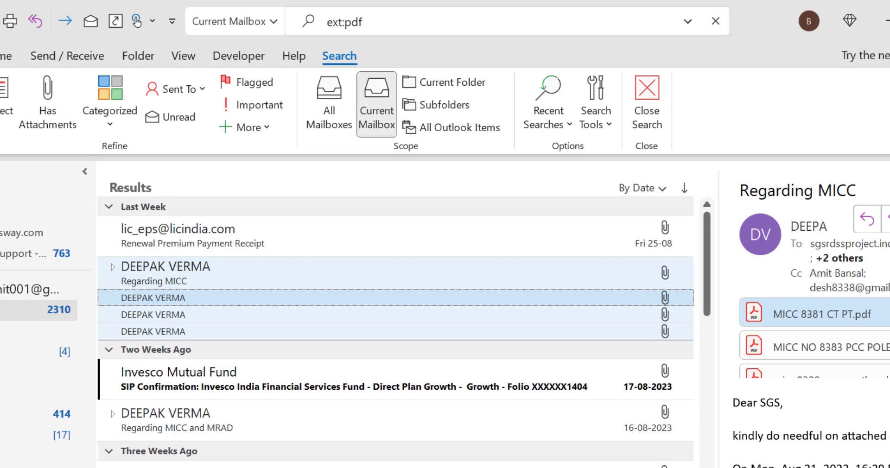
{"action": "left_click", "coordinate": [357, 464]}
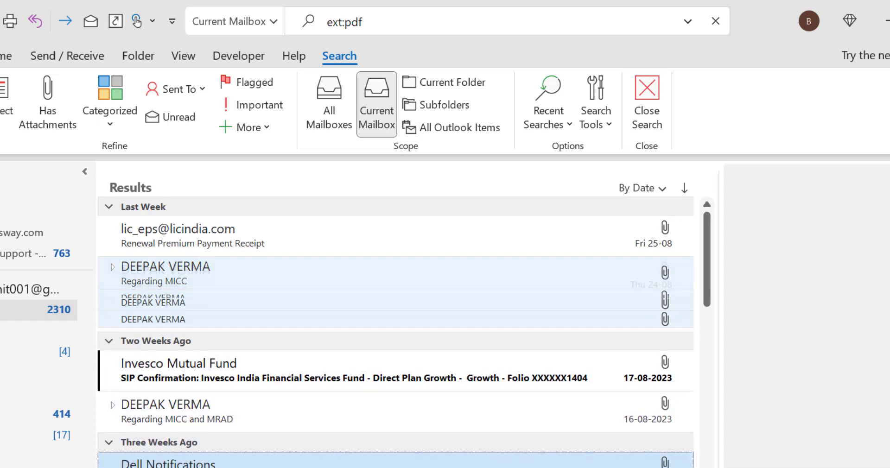
{"action": "scroll", "coordinate": [424, 354], "scroll_direction": "down", "scroll_amount": 2}
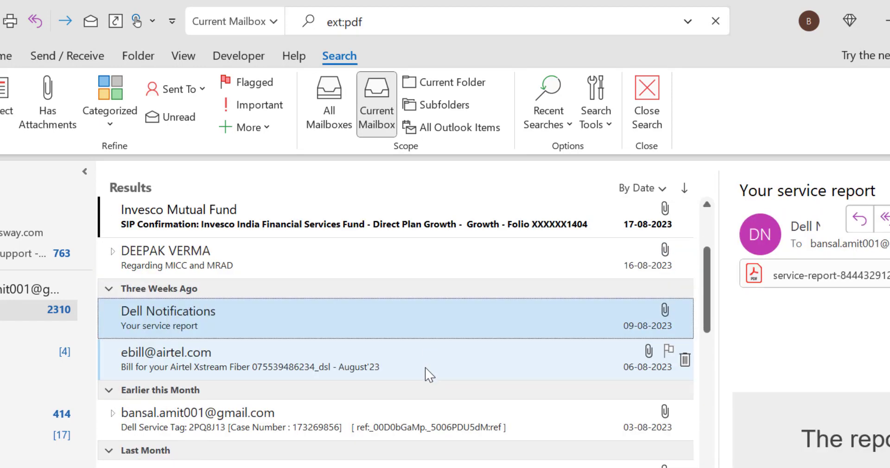
{"action": "scroll", "coordinate": [426, 372], "scroll_direction": "down", "scroll_amount": 2}
{"action": "scroll", "coordinate": [427, 374], "scroll_direction": "down", "scroll_amount": 2}
{"action": "scroll", "coordinate": [427, 375], "scroll_direction": "down", "scroll_amount": 1}
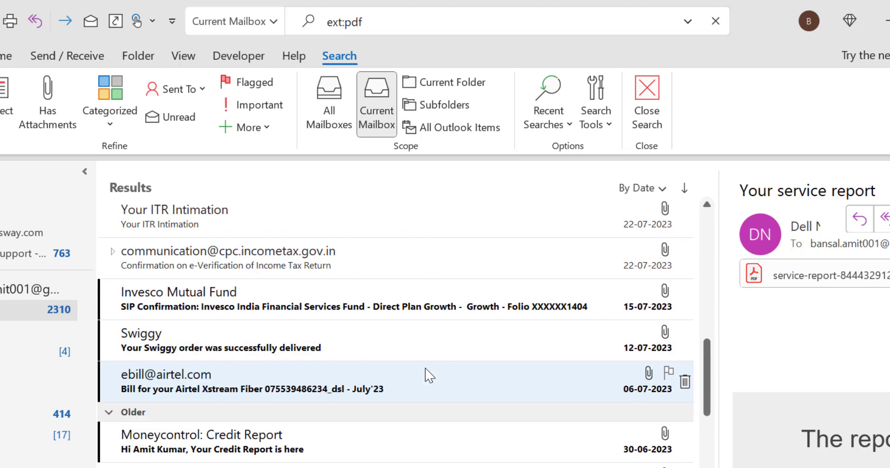
{"action": "scroll", "coordinate": [426, 374], "scroll_direction": "down", "scroll_amount": 3}
{"action": "scroll", "coordinate": [430, 375], "scroll_direction": "up", "scroll_amount": 5}
{"action": "scroll", "coordinate": [425, 373], "scroll_direction": "up", "scroll_amount": 3}
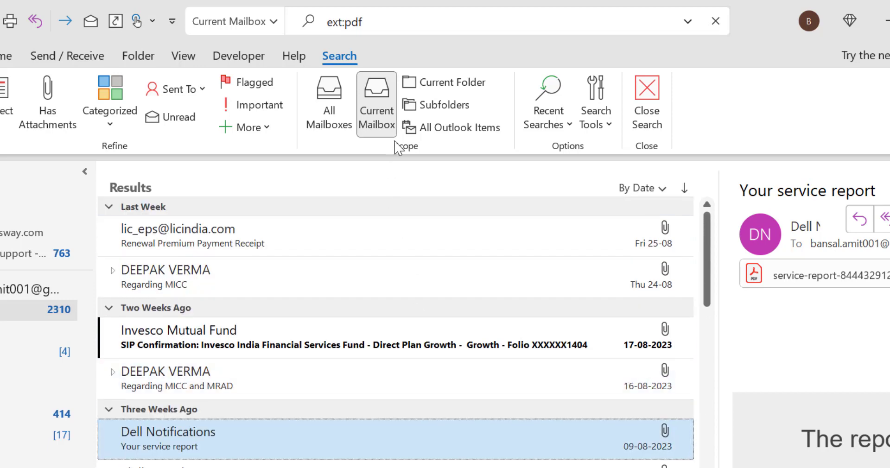
{"action": "left_click", "coordinate": [406, 22]}
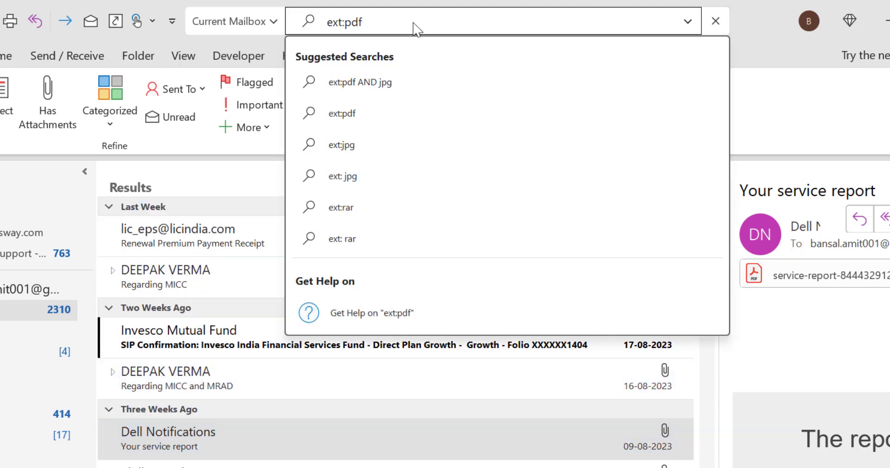
Change the search query from ext:pdf to ext:jpg
{"action": "key", "text": "BackSpace"}
{"action": "key", "text": "BackSpace"}
{"action": "key", "text": "BackSpace"}
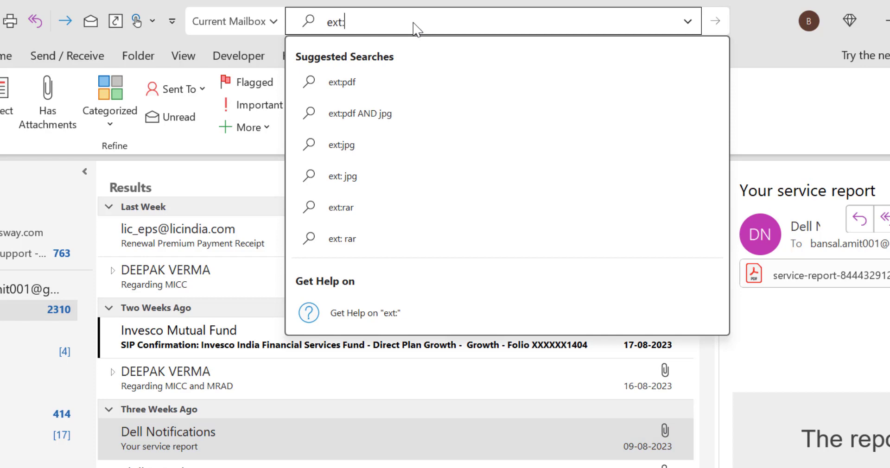
{"action": "type", "text": "jpg"}
{"action": "key", "text": "Return"}
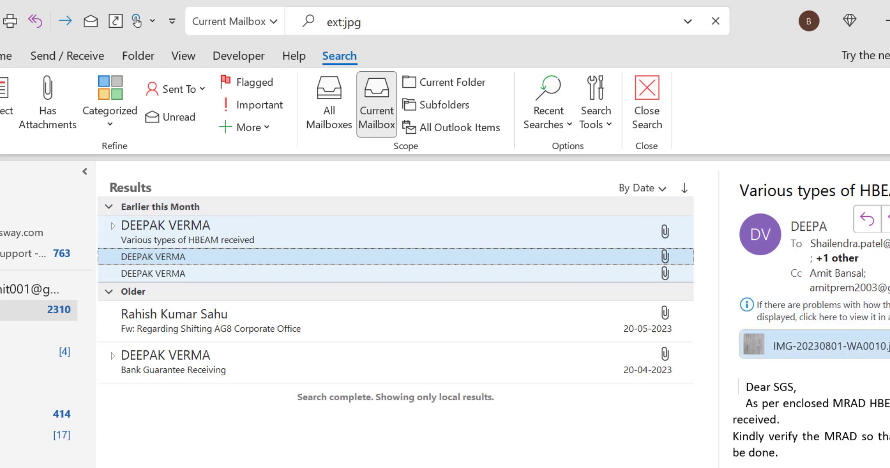
Preview the AG8 office-shifting and Bank Guarantee Receiving result messages
{"action": "left_click", "coordinate": [418, 320]}
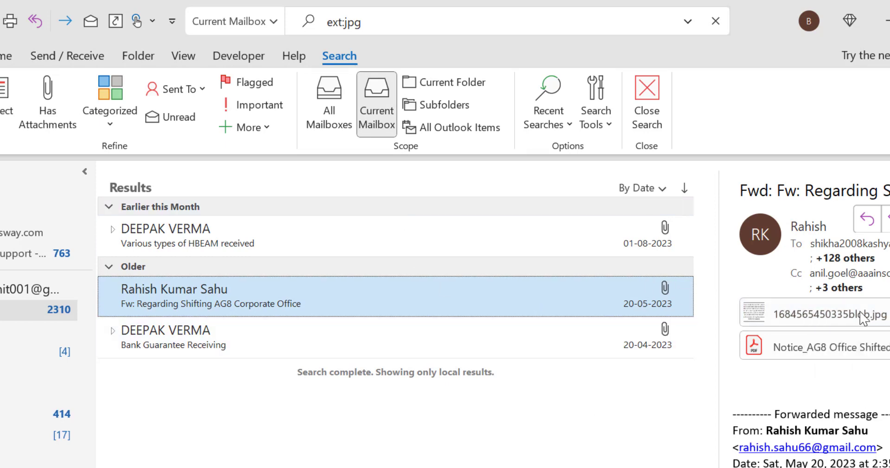
{"action": "left_click", "coordinate": [279, 347]}
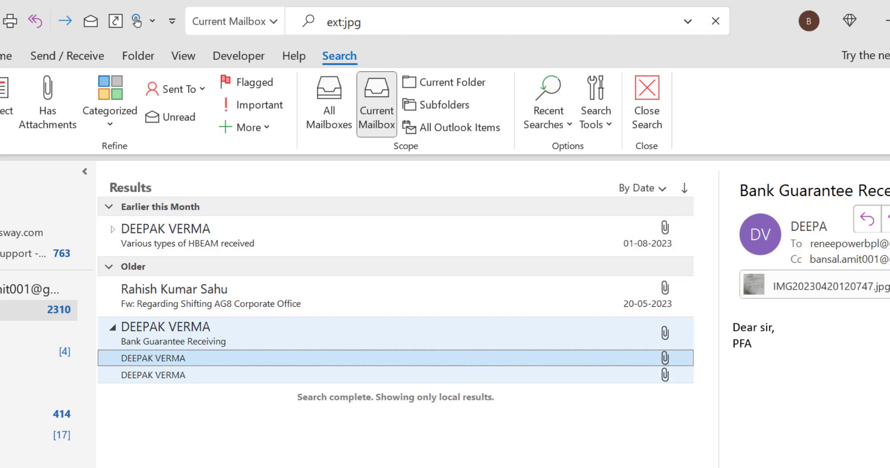
{"action": "left_click", "coordinate": [454, 17]}
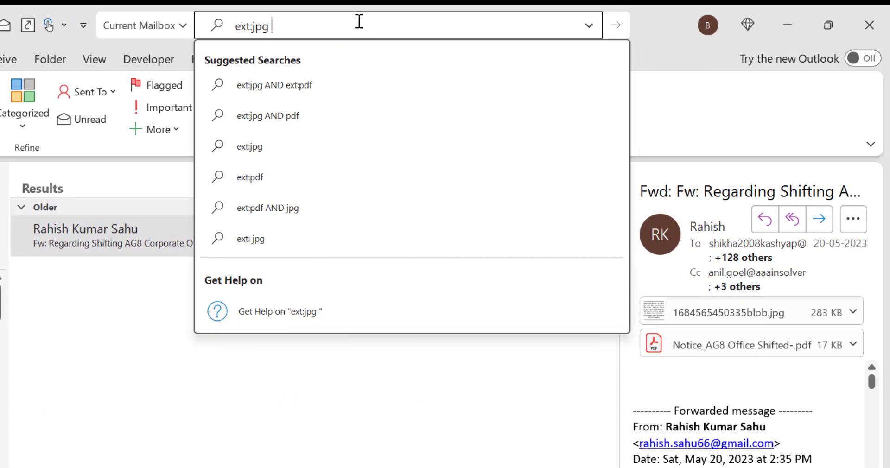
Run the combined search ext:jpg AND ext:pdf
{"action": "key", "text": "BackSpace"}
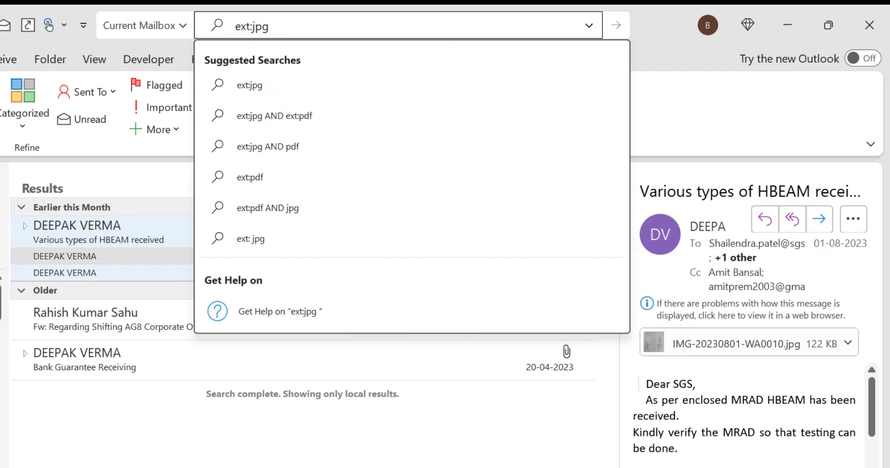
{"action": "type", "text": "AND "}
{"action": "type", "text": "ext:"}
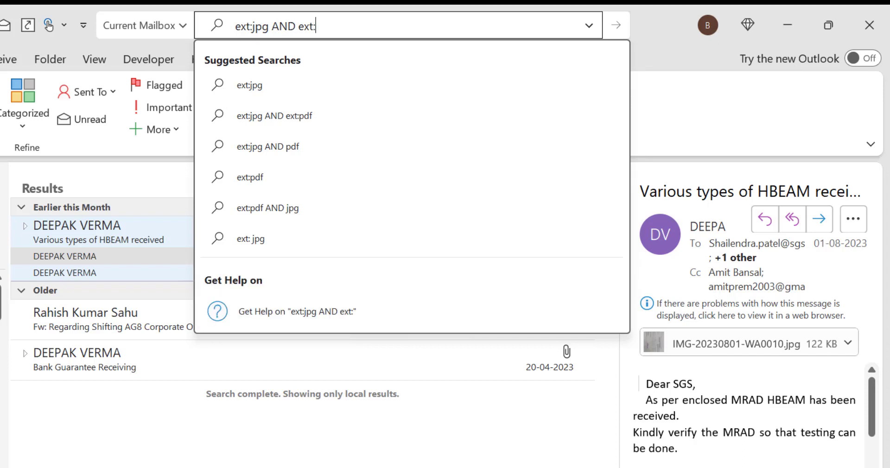
{"action": "type", "text": "pdf"}
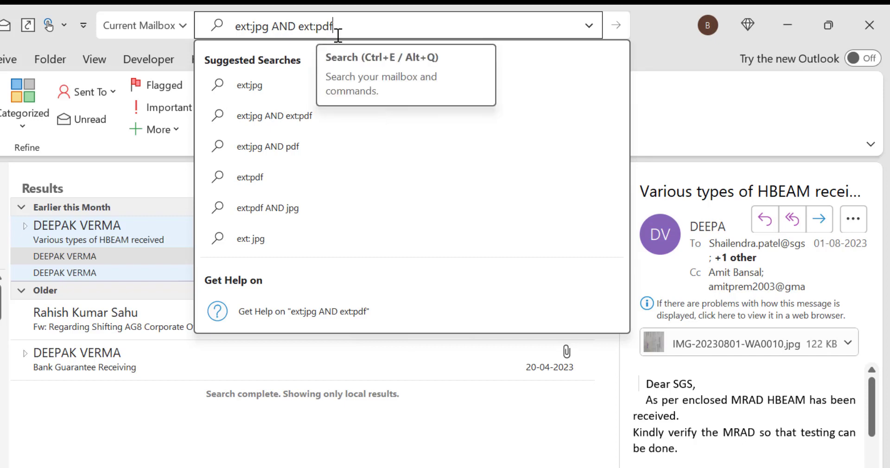
{"action": "left_click_drag", "start_coordinate": [273, 26], "coordinate": [297, 26]}
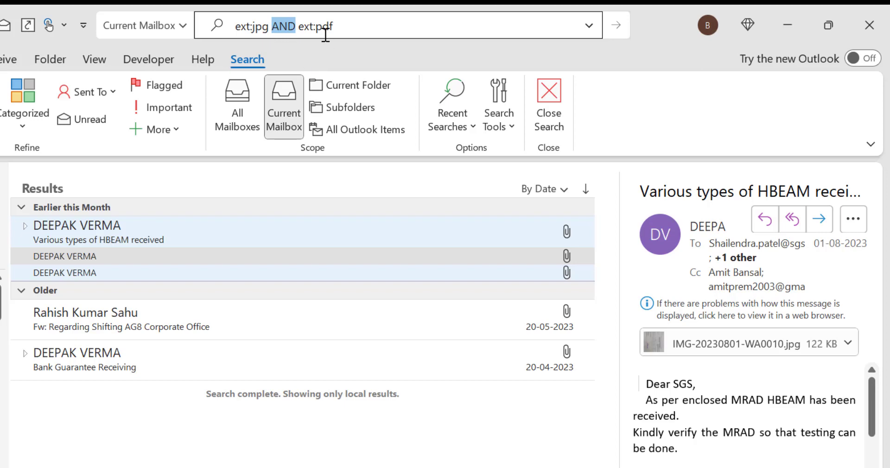
{"action": "left_click", "coordinate": [363, 23]}
{"action": "key", "text": "Return"}
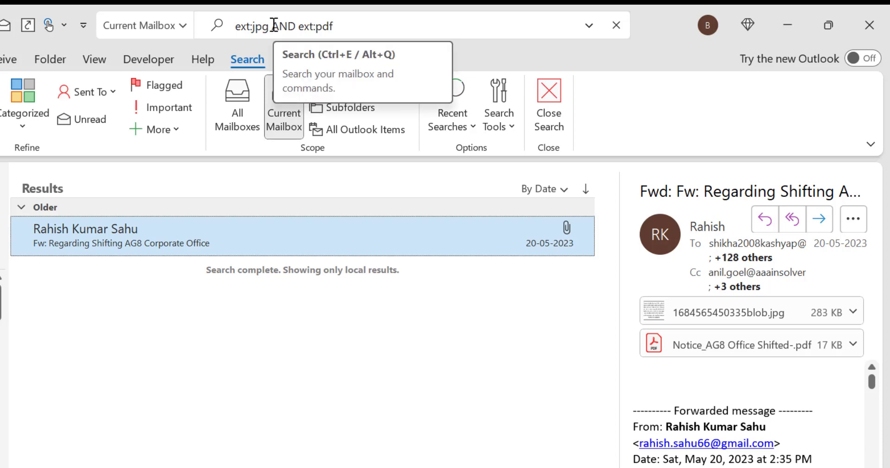
Replace AND with OR to search ext:jpg OR ext:pdf
{"action": "left_click", "coordinate": [275, 26]}
{"action": "key", "text": "Escape"}
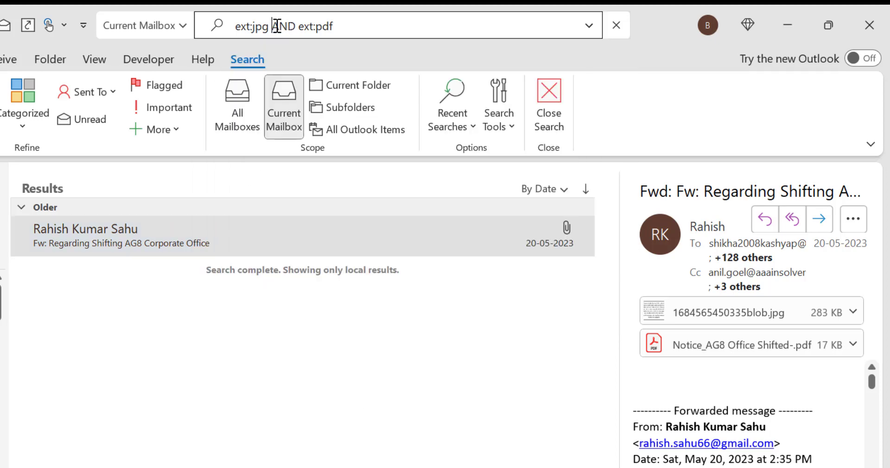
{"action": "left_click_drag", "start_coordinate": [277, 26], "coordinate": [296, 26]}
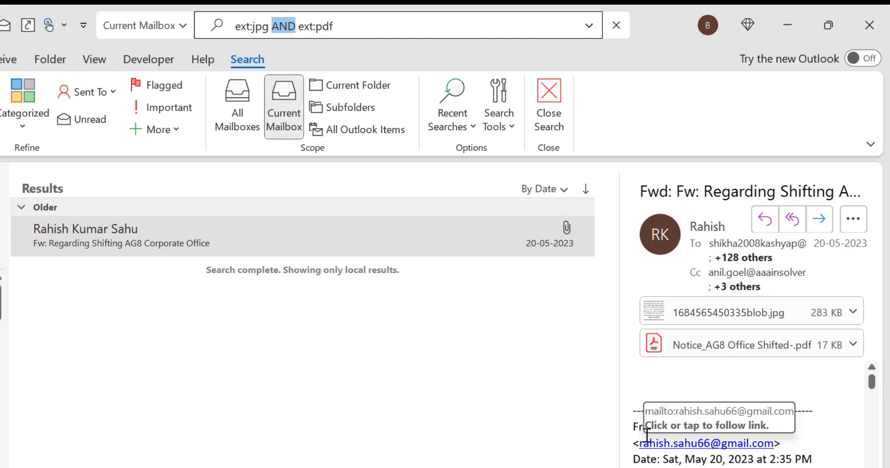
{"action": "type", "text": "OR"}
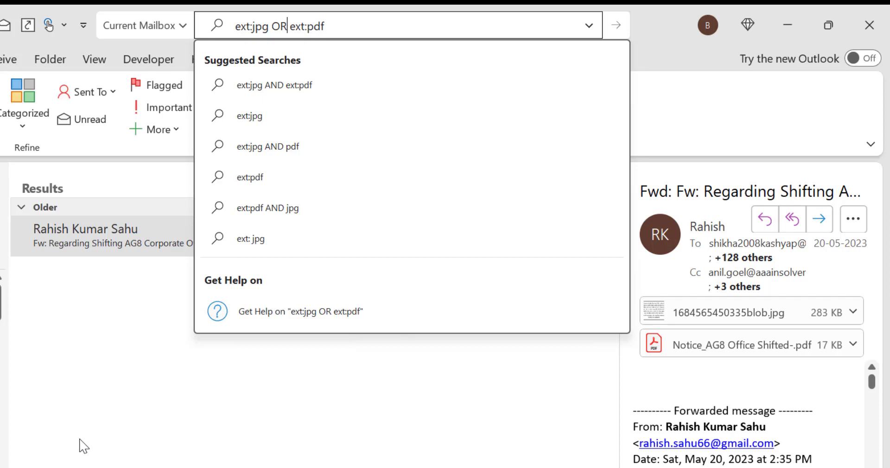
{"action": "key", "text": "Return"}
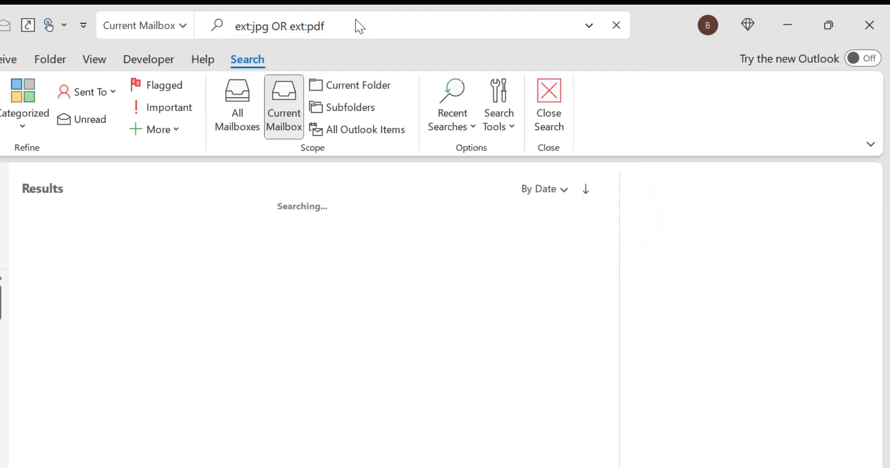
Scroll through the JPG-or-PDF search results
{"action": "scroll", "coordinate": [328, 388], "scroll_direction": "down", "scroll_amount": 3}
{"action": "scroll", "coordinate": [328, 387], "scroll_direction": "down", "scroll_amount": 3}
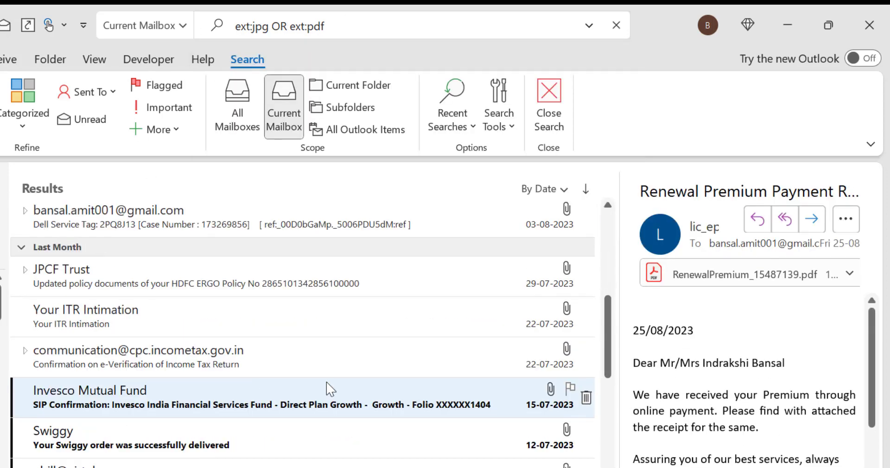
{"action": "scroll", "coordinate": [330, 389], "scroll_direction": "down", "scroll_amount": 4}
{"action": "scroll", "coordinate": [329, 389], "scroll_direction": "down", "scroll_amount": 3}
{"action": "scroll", "coordinate": [329, 388], "scroll_direction": "down", "scroll_amount": 5}
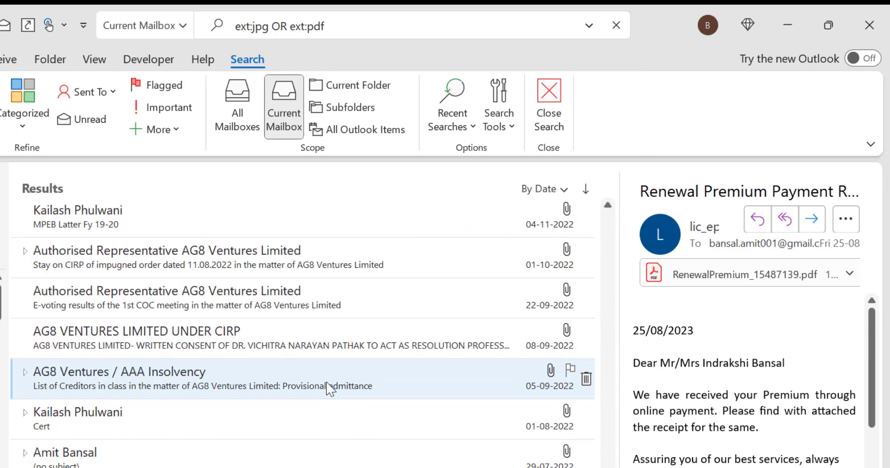
{"action": "scroll", "coordinate": [328, 389], "scroll_direction": "up", "scroll_amount": 3}
{"action": "scroll", "coordinate": [328, 388], "scroll_direction": "up", "scroll_amount": 10}
{"action": "scroll", "coordinate": [328, 389], "scroll_direction": "up", "scroll_amount": 5}
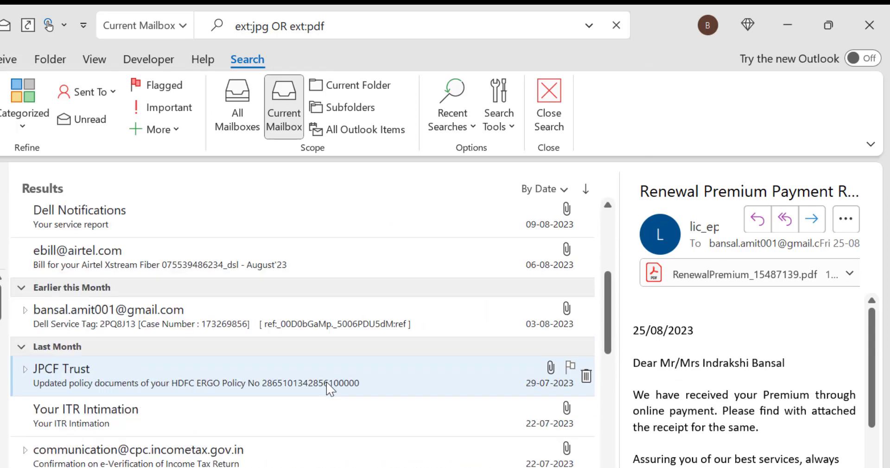
{"action": "scroll", "coordinate": [328, 388], "scroll_direction": "up", "scroll_amount": 3}
Replace OR with NOT to search ext:jpg NOT ext:pdf
{"action": "left_click", "coordinate": [277, 26]}
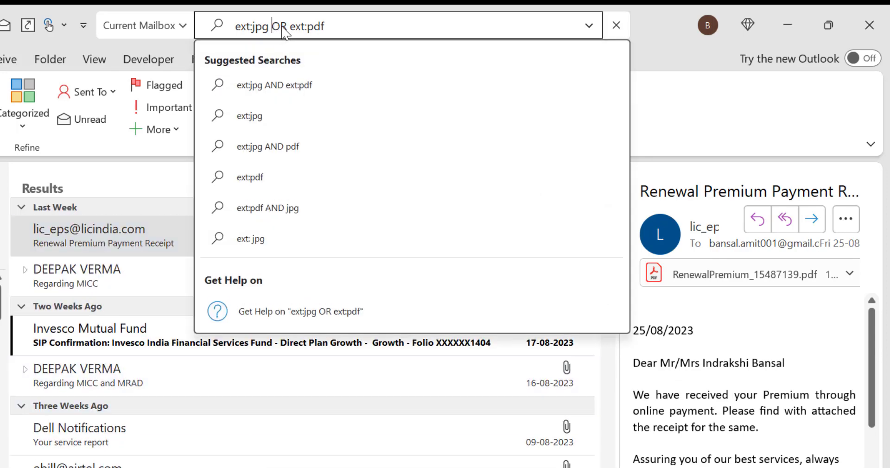
{"action": "double_click", "coordinate": [279, 27]}
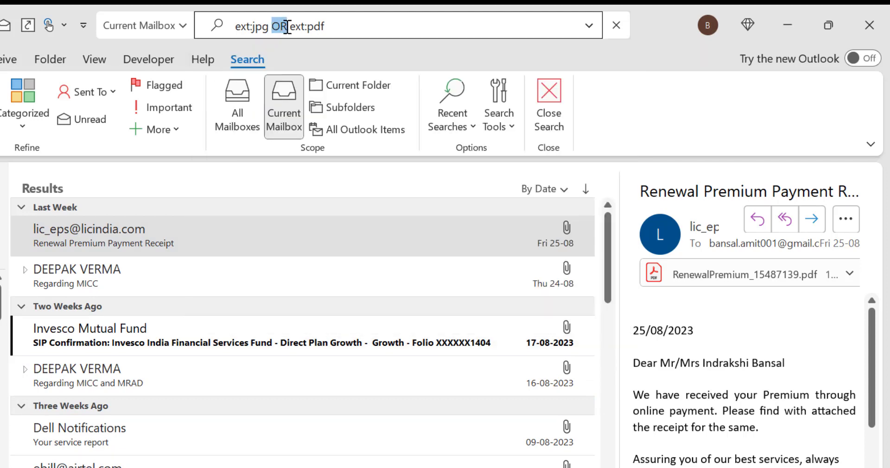
{"action": "type", "text": "NOT"}
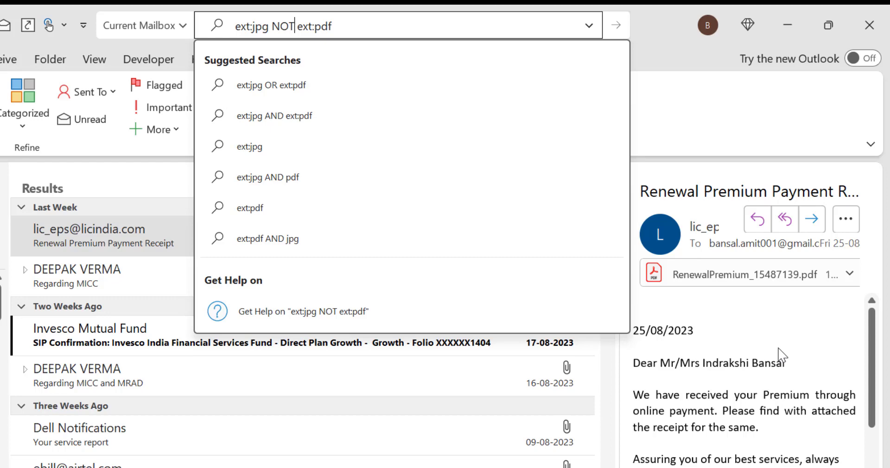
{"action": "left_click", "coordinate": [368, 29]}
{"action": "key", "text": "Return"}
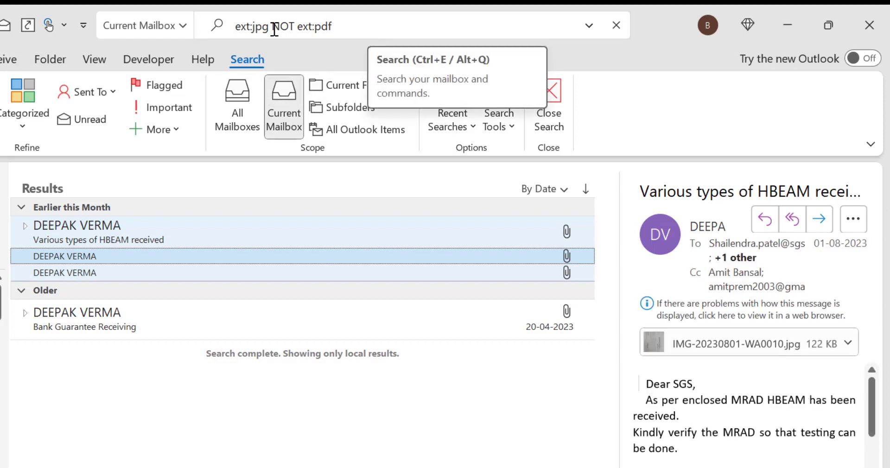
Highlight the NOT ext:pdf part of the query, then deselect and rerun it
{"action": "left_click", "coordinate": [313, 29]}
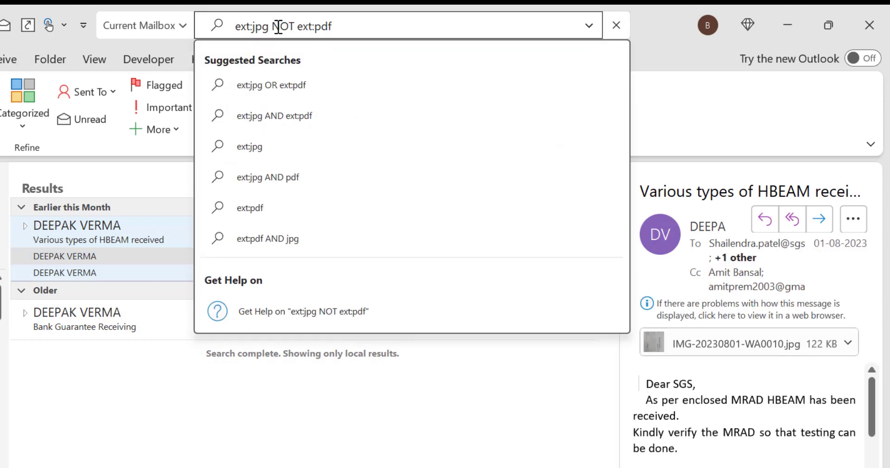
{"action": "left_click_drag", "start_coordinate": [272, 27], "coordinate": [346, 29]}
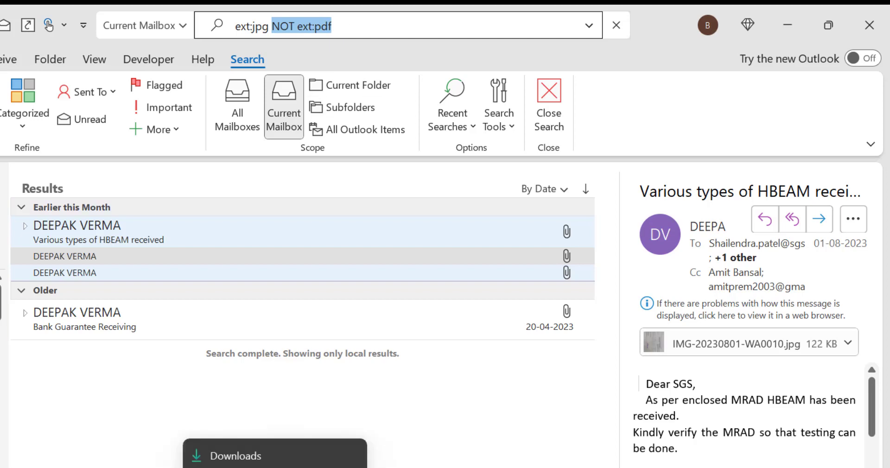
{"action": "left_click", "coordinate": [351, 29]}
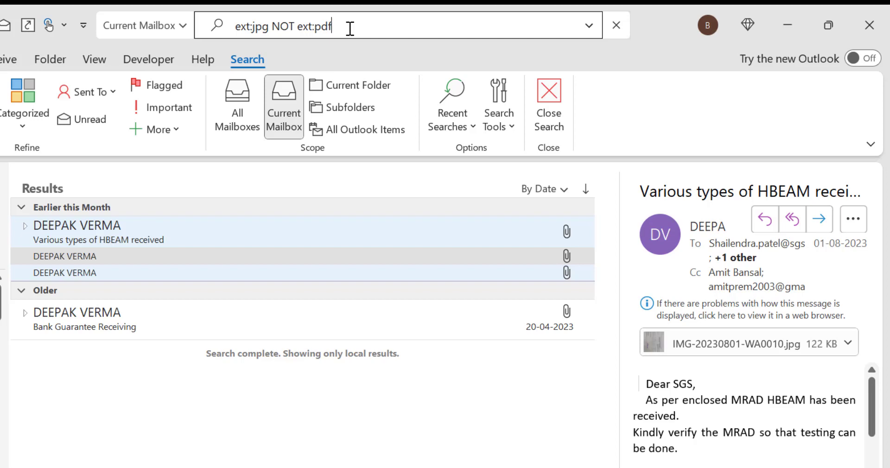
{"action": "key", "text": "Tab"}
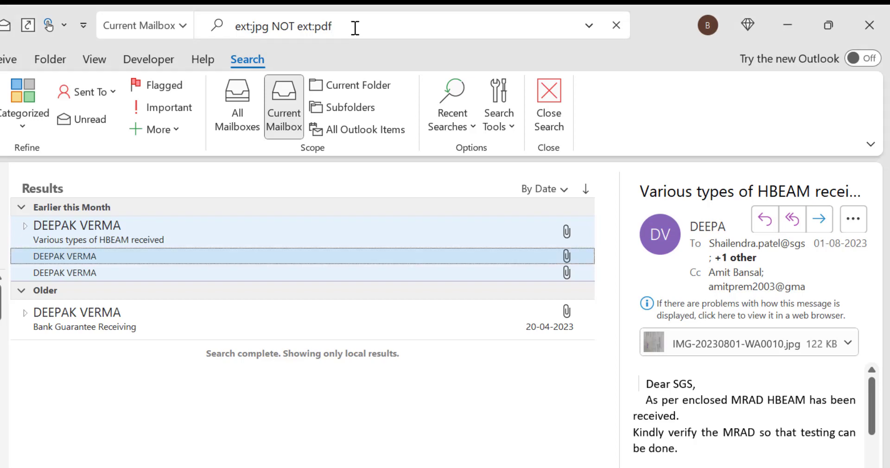
Replace the query with a from: sender filter plus ext:pdf and run it
{"action": "left_click", "coordinate": [355, 27]}
{"action": "double_click", "coordinate": [352, 27]}
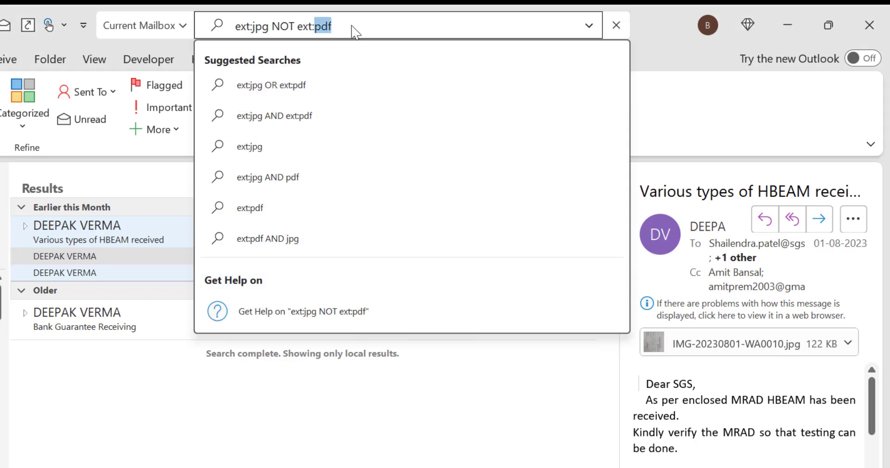
{"action": "key", "text": "shift+Left"}
{"action": "key", "text": "shift+Left"}
{"action": "key", "text": "shift+Left"}
{"action": "key", "text": "shift+Left"}
{"action": "key", "text": "shift+Left"}
{"action": "key", "text": "shift+Left"}
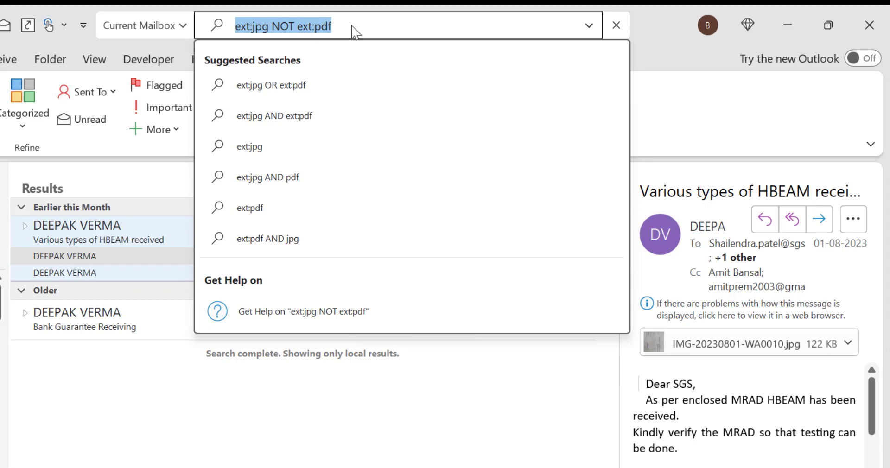
{"action": "type", "text": "from"}
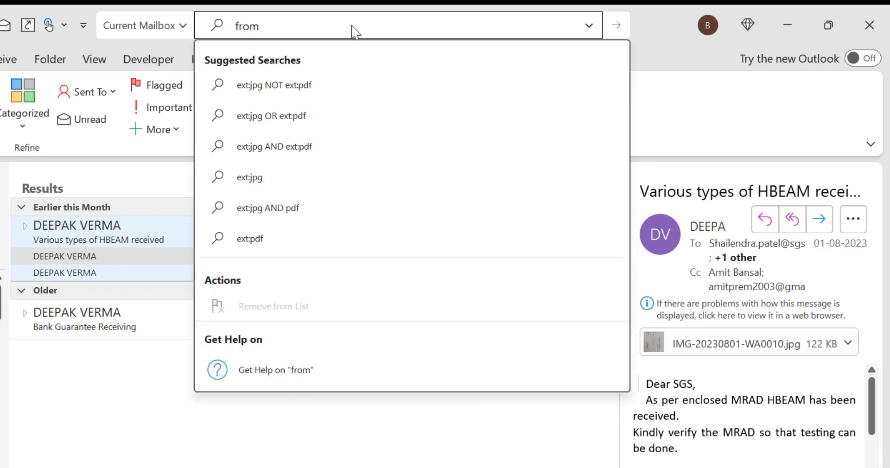
{"action": "type", "text": ": d"}
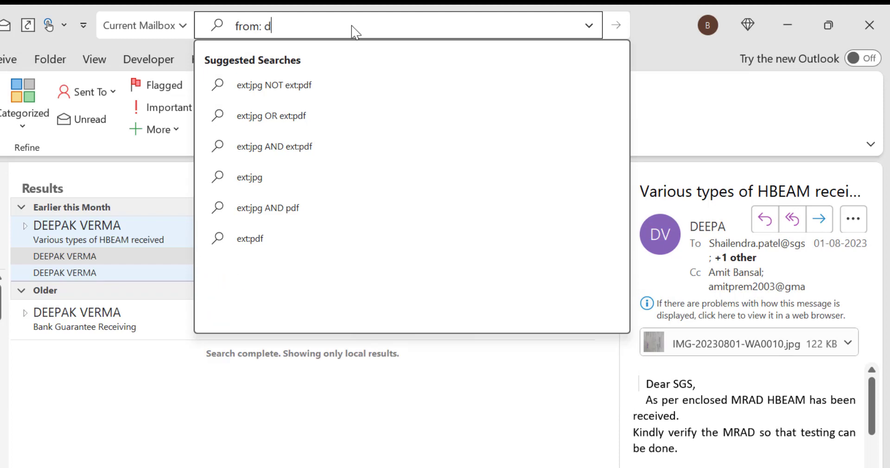
{"action": "type", "text": "eepak "}
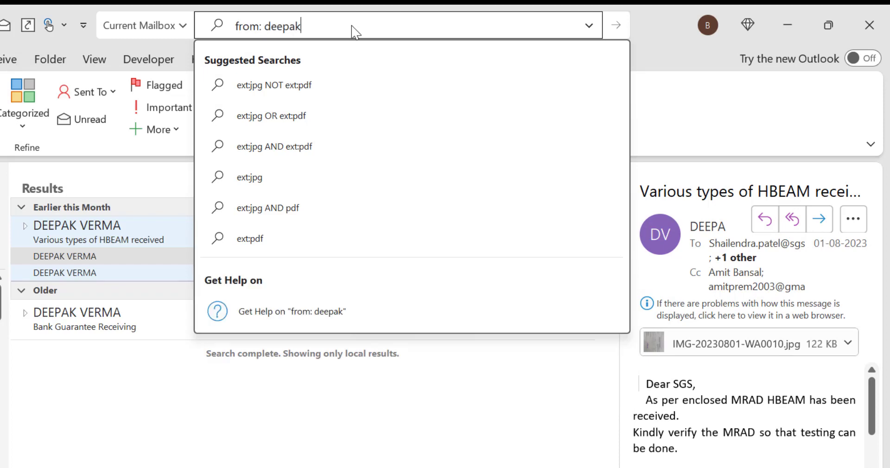
{"action": "type", "text": "ext:"}
{"action": "type", "text": "pdf"}
{"action": "key", "text": "Return"}
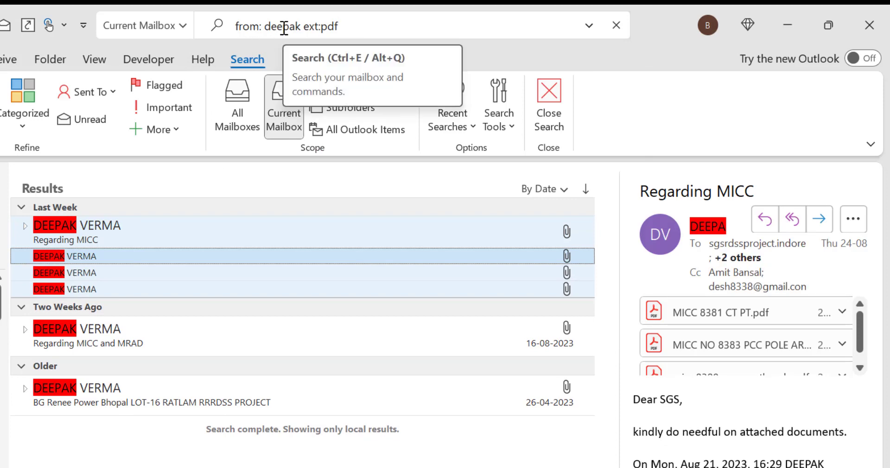
Dismiss the suggestions and preview the Regarding MICC and MRAD result email
{"action": "left_click", "coordinate": [365, 26]}
{"action": "key", "text": "Return"}
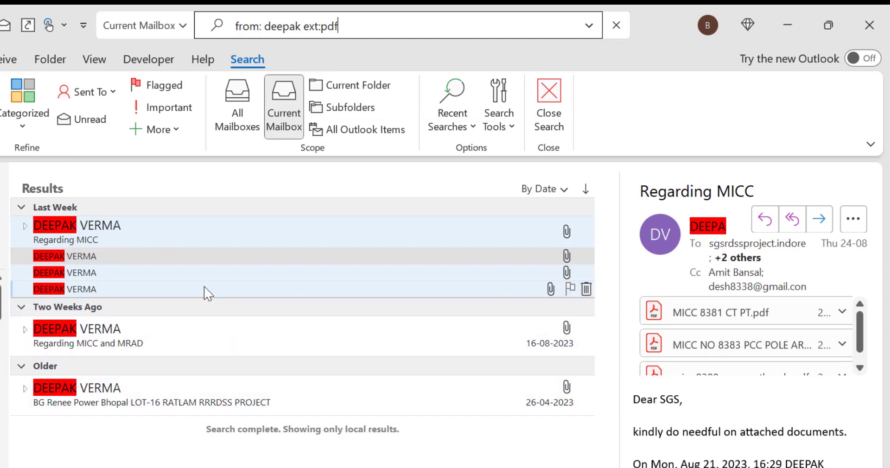
{"action": "left_click", "coordinate": [165, 275]}
{"action": "left_click", "coordinate": [153, 291]}
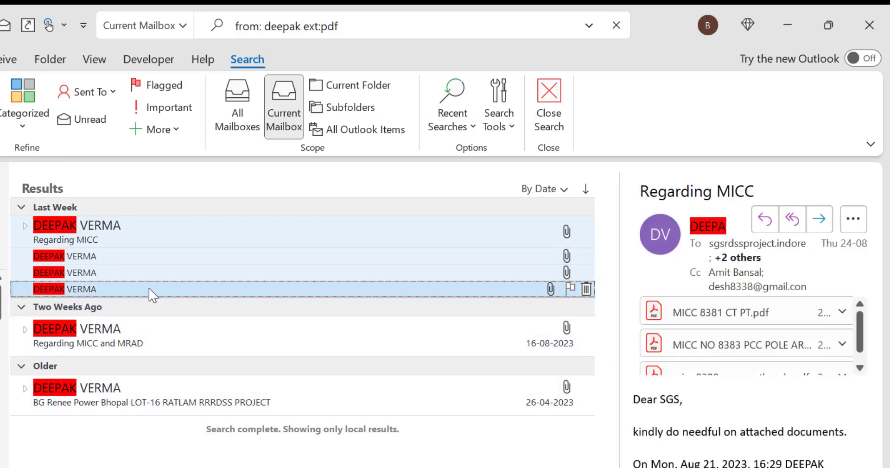
{"action": "left_click", "coordinate": [355, 26]}
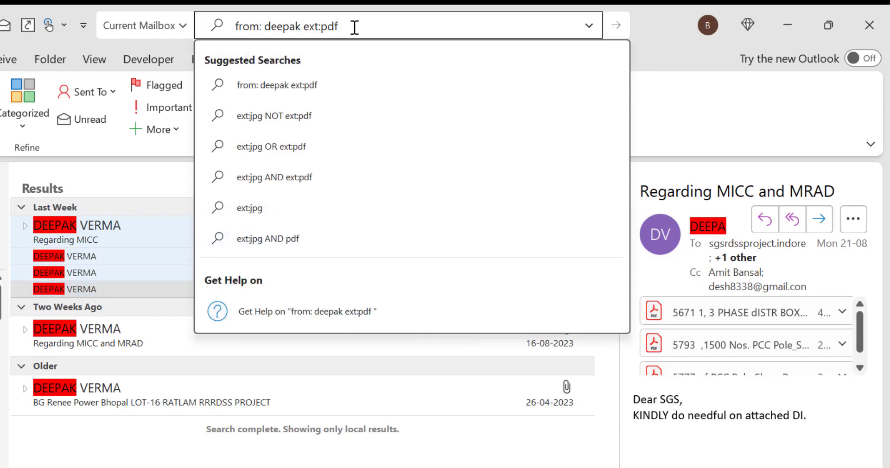
Run 'from: deepak ext:pdf AND ext:jpg', which returns no results, then select the AND in the query
{"action": "type", "text": "AND ex"}
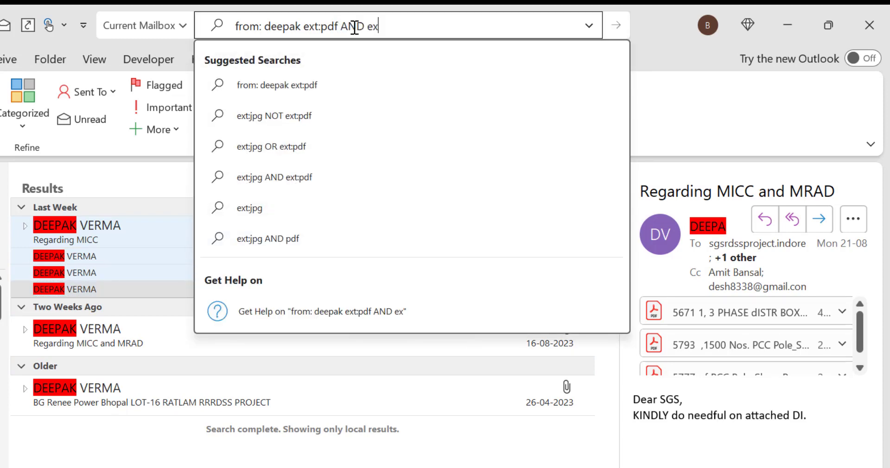
{"action": "type", "text": "t:jp"}
{"action": "type", "text": "g"}
{"action": "key", "text": "Return"}
{"action": "left_click", "coordinate": [358, 27]}
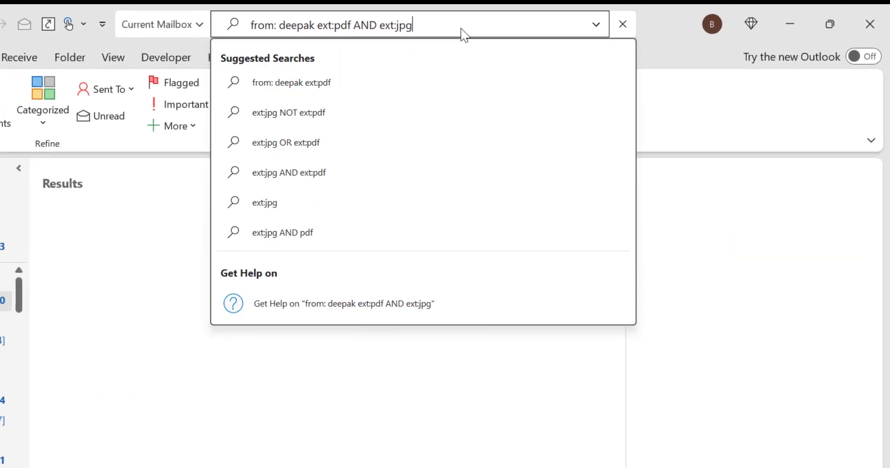
{"action": "left_click", "coordinate": [304, 191]}
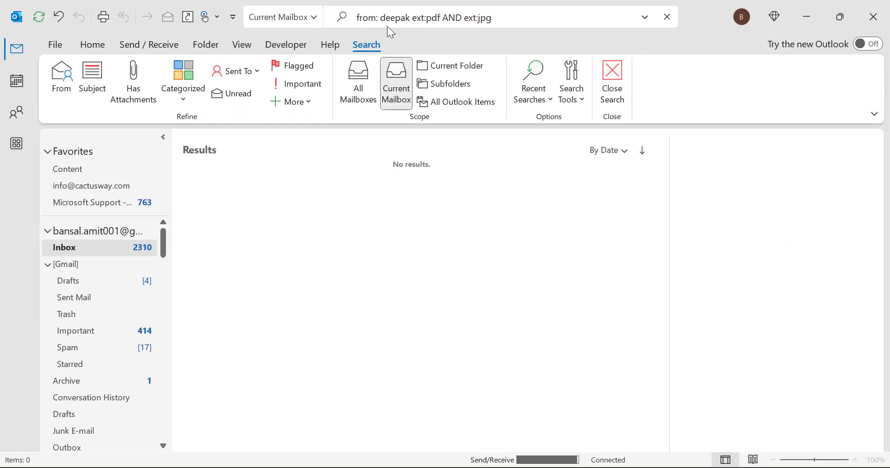
{"action": "left_click", "coordinate": [444, 18]}
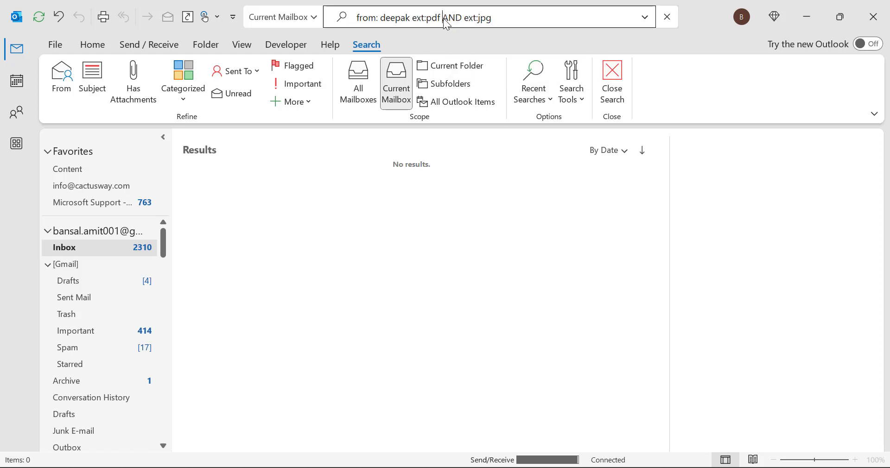
{"action": "double_click", "coordinate": [460, 17]}
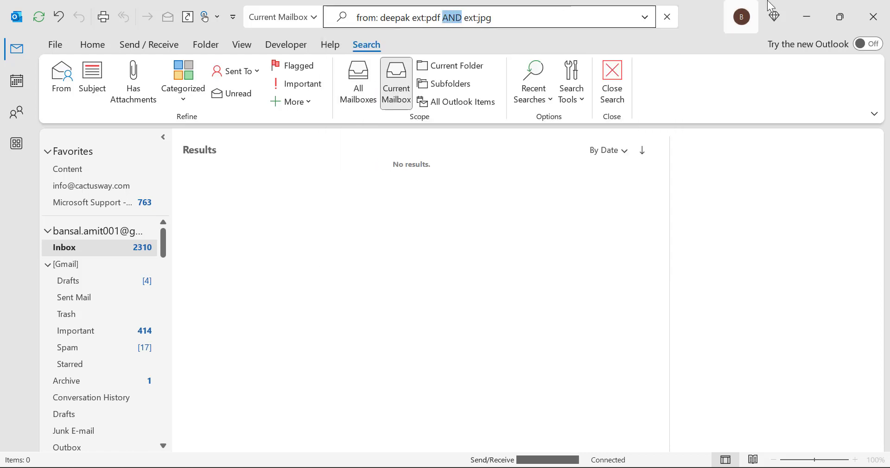
Change AND to OR for 'from: deepak ext:pdf OR ext:jpg' and open the Regarding MICC email result
{"action": "type", "text": "OR"}
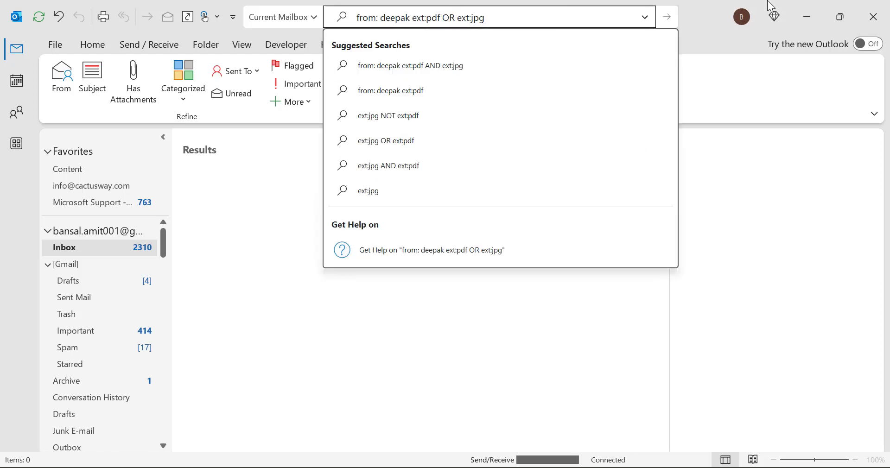
{"action": "key", "text": "Return"}
{"action": "left_click", "coordinate": [644, 206]}
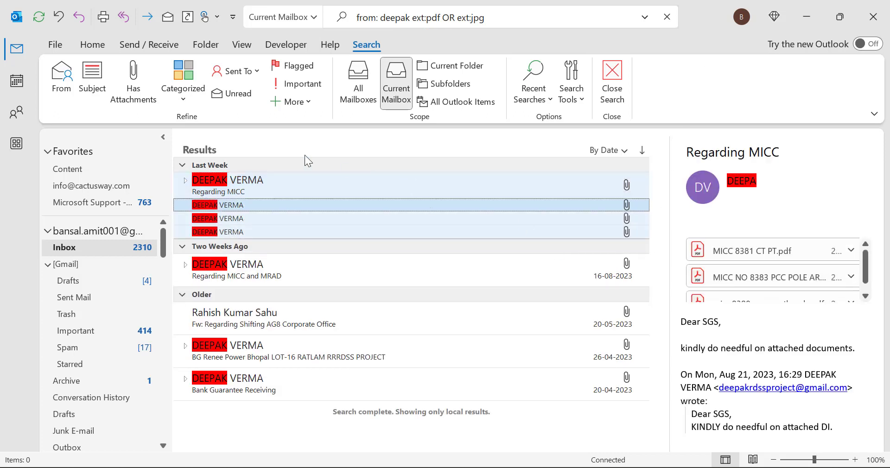
{"action": "left_click", "coordinate": [508, 18]}
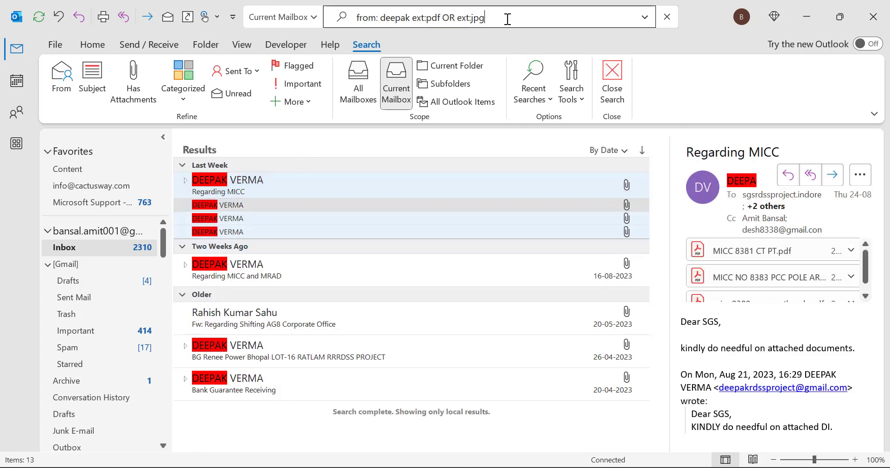